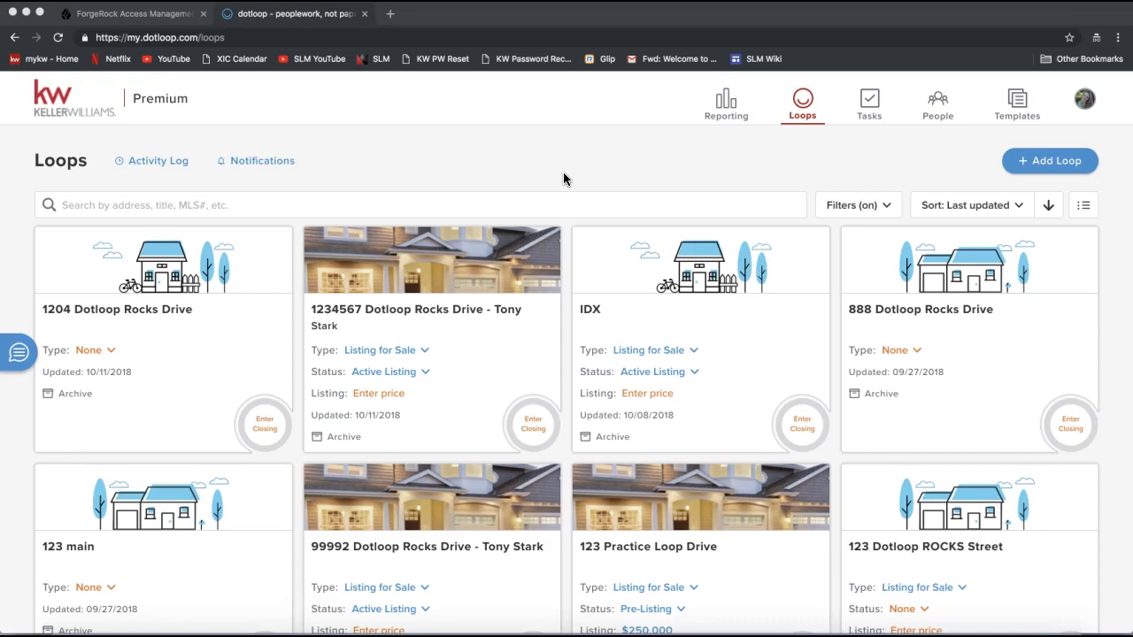
# - Go to Templates and open the 2018 NCAR DOCUMENTS folder of NCAR addenda
pyautogui.click(633, 165)
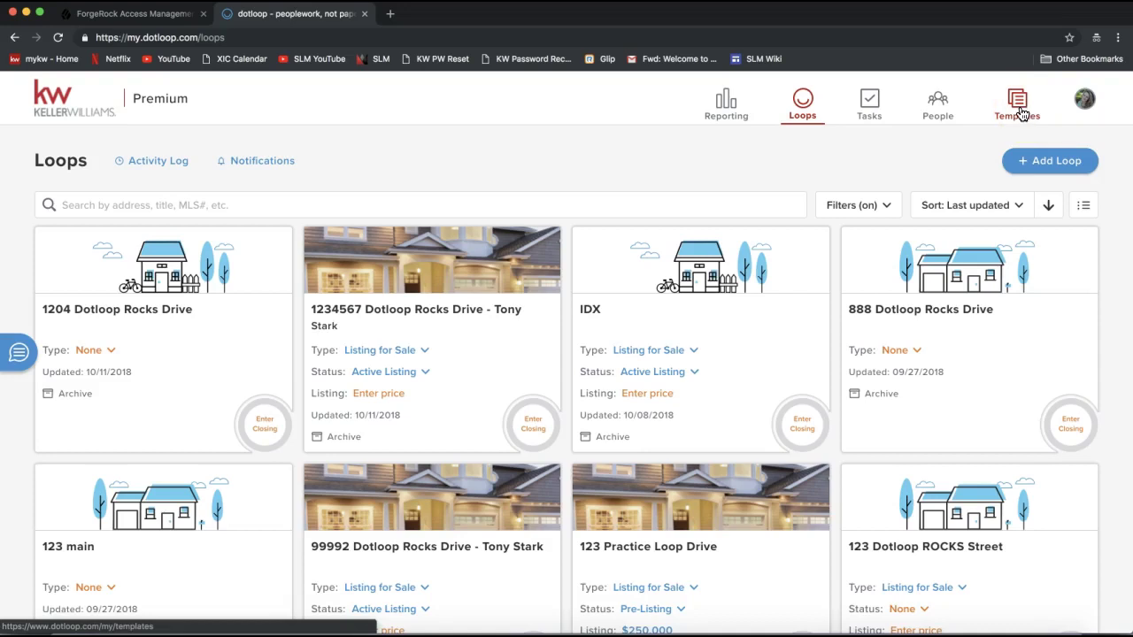
pyautogui.click(1022, 113)
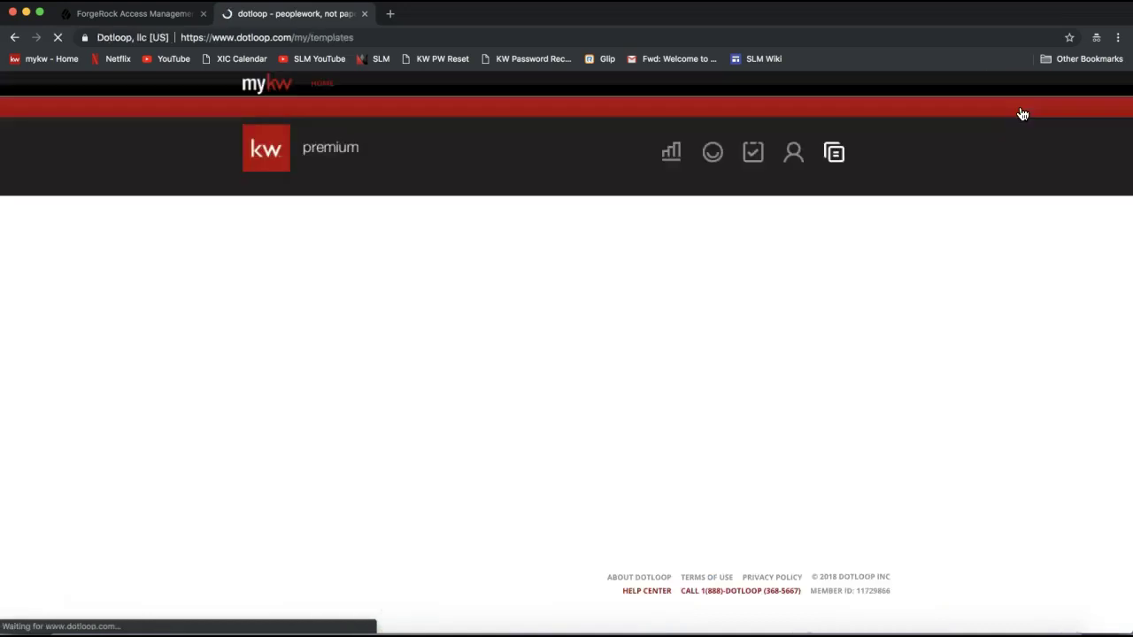
pyautogui.click(913, 237)
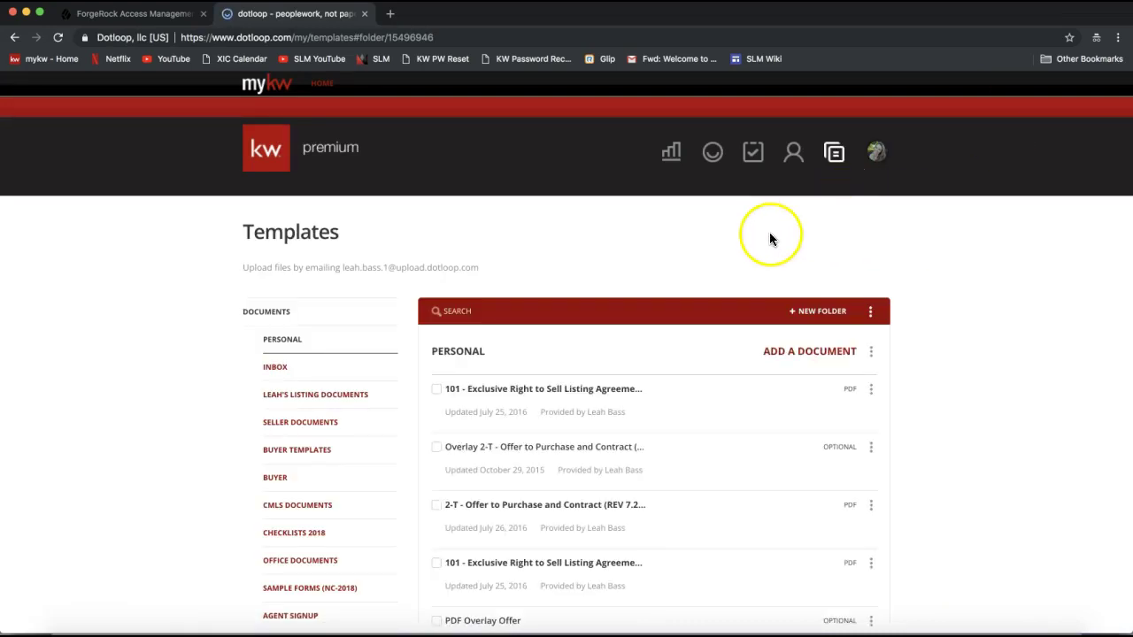
pyautogui.scroll(-3, 195, 345)
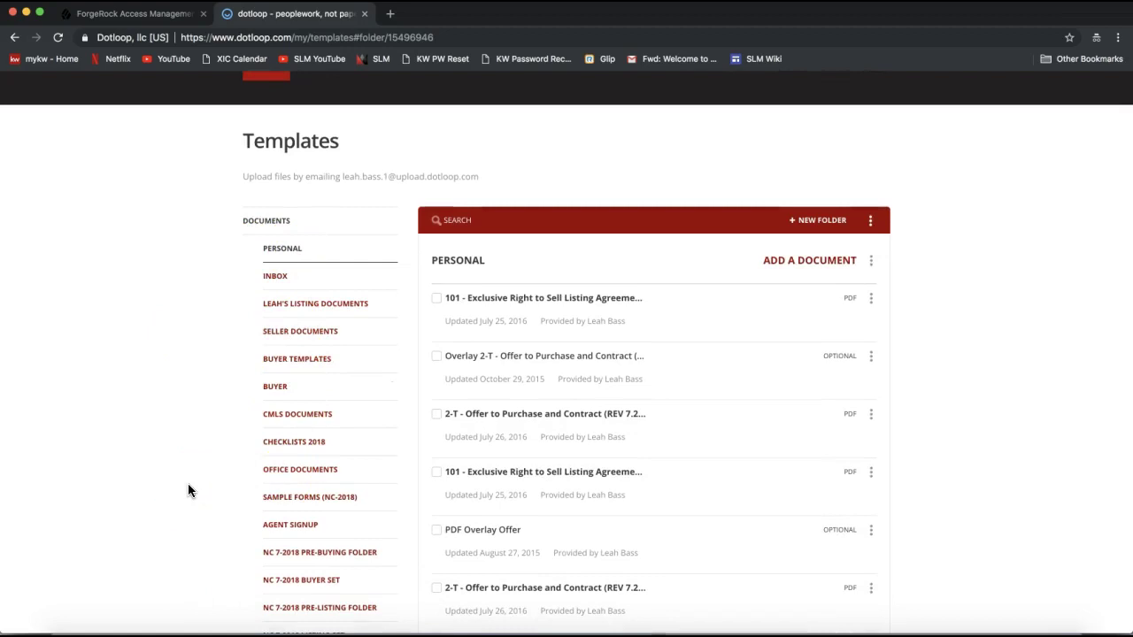
pyautogui.scroll(-3, 188, 483)
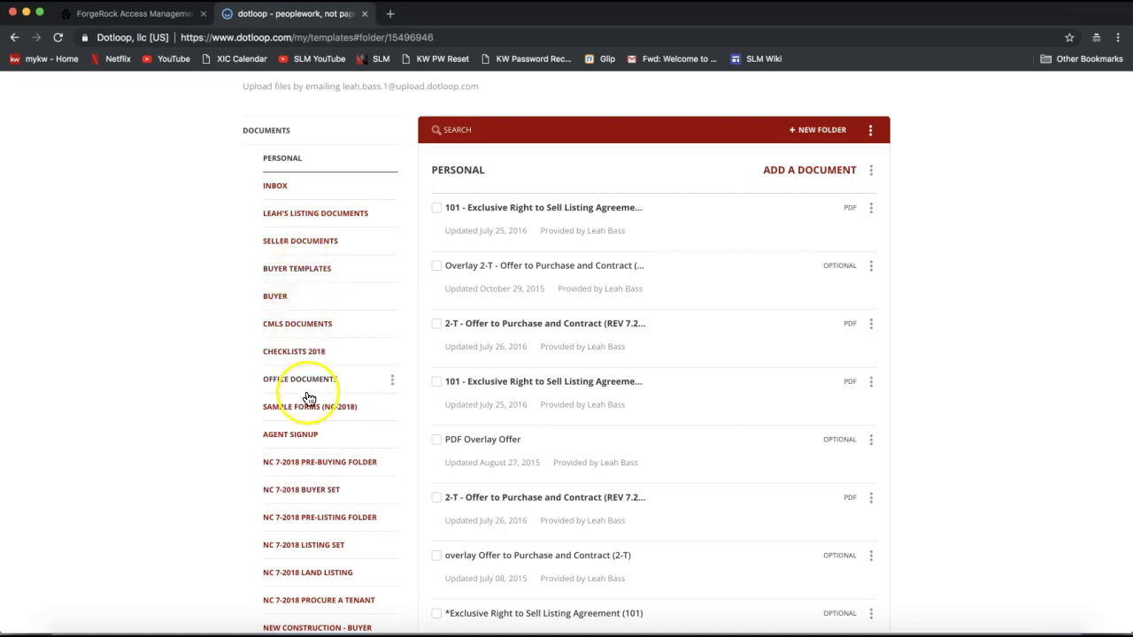
pyautogui.scroll(-3, 306, 397)
pyautogui.scroll(-3, 308, 455)
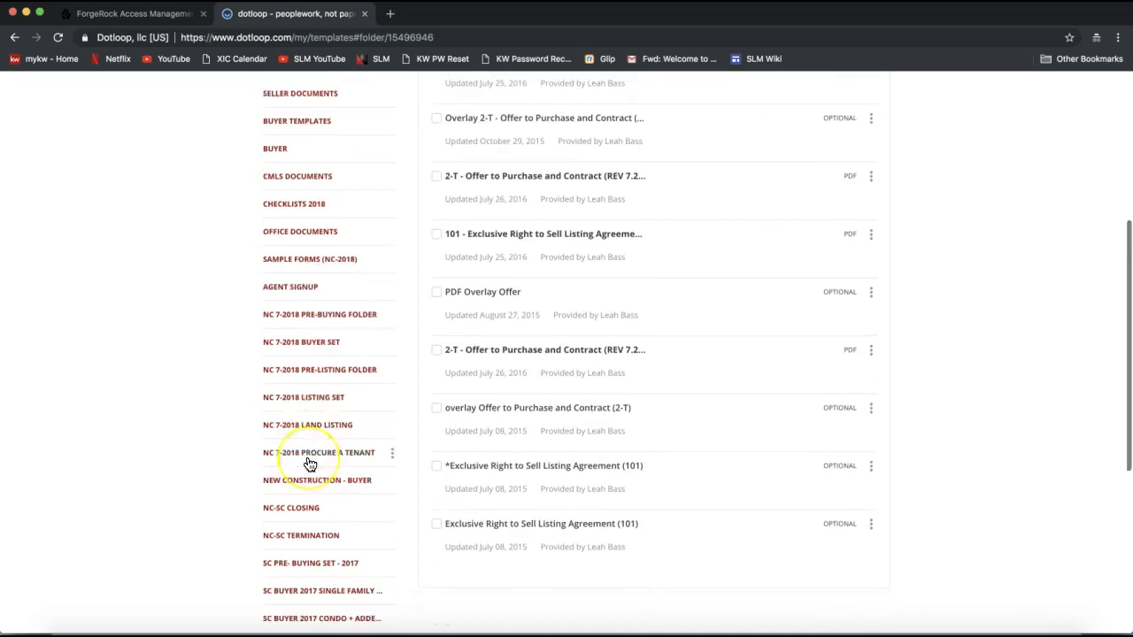
pyautogui.scroll(-2, 309, 462)
pyautogui.click(304, 552)
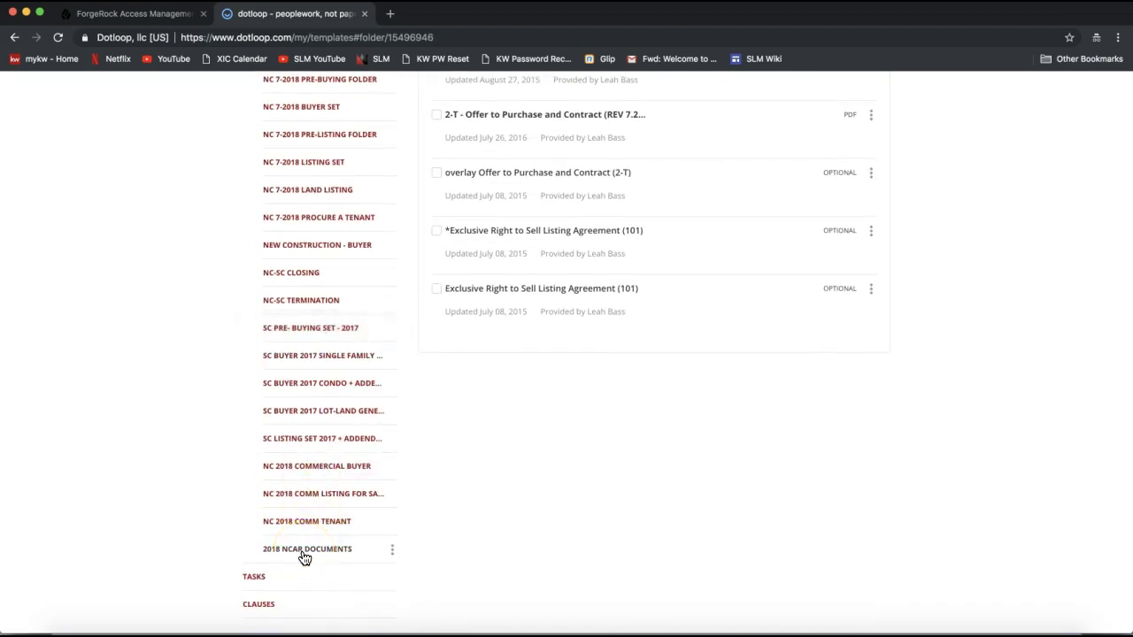
pyautogui.click(302, 560)
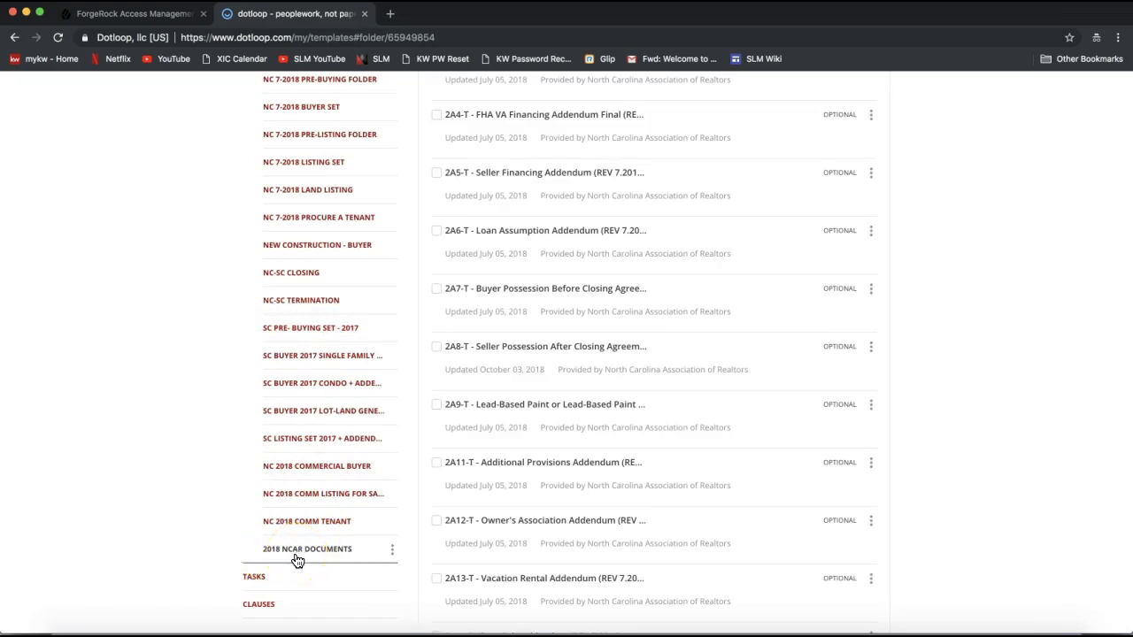
pyautogui.click(275, 554)
pyautogui.moveTo(251, 566)
pyautogui.mouseDown()
pyautogui.moveTo(306, 571)
pyautogui.moveTo(289, 573)
pyautogui.mouseUp()
pyautogui.scroll(2, 476, 529)
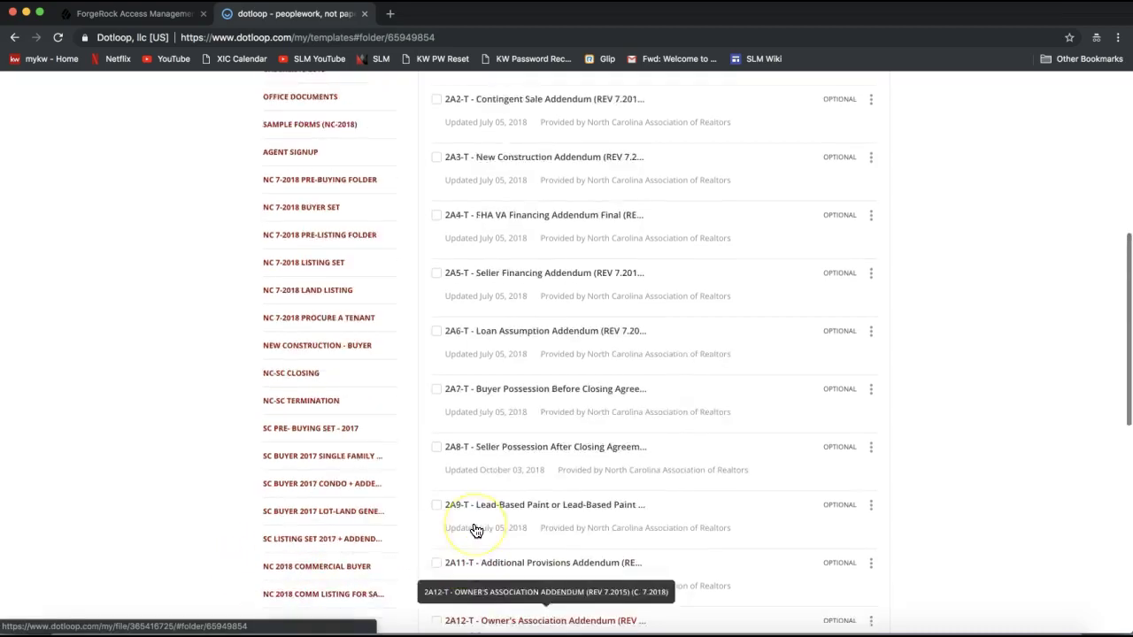
pyautogui.scroll(5, 475, 529)
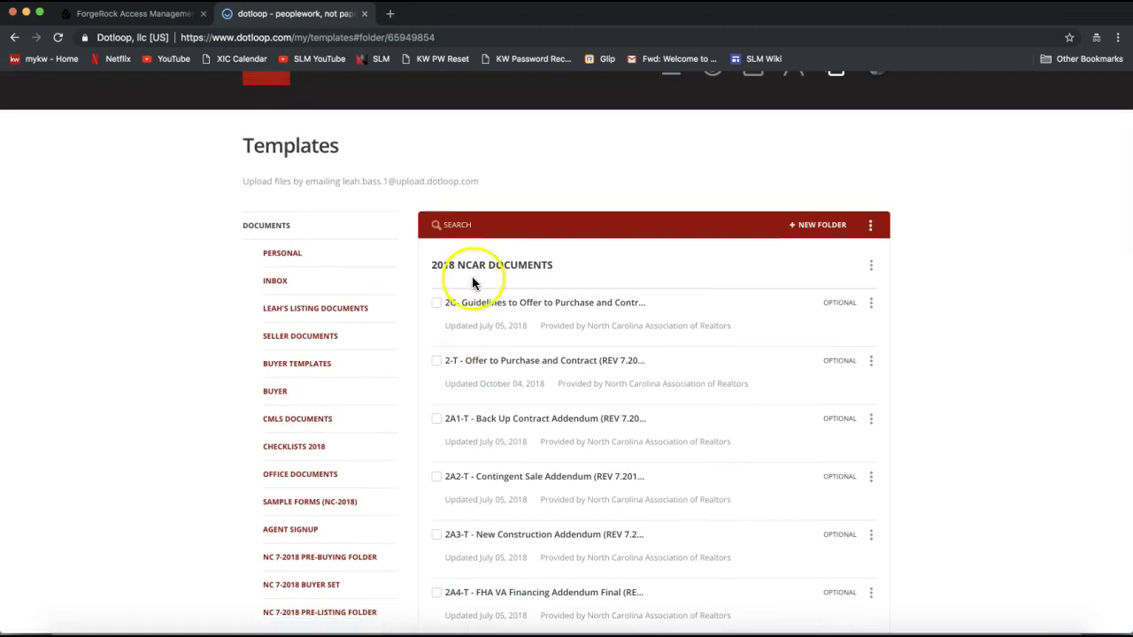
pyautogui.click(482, 230)
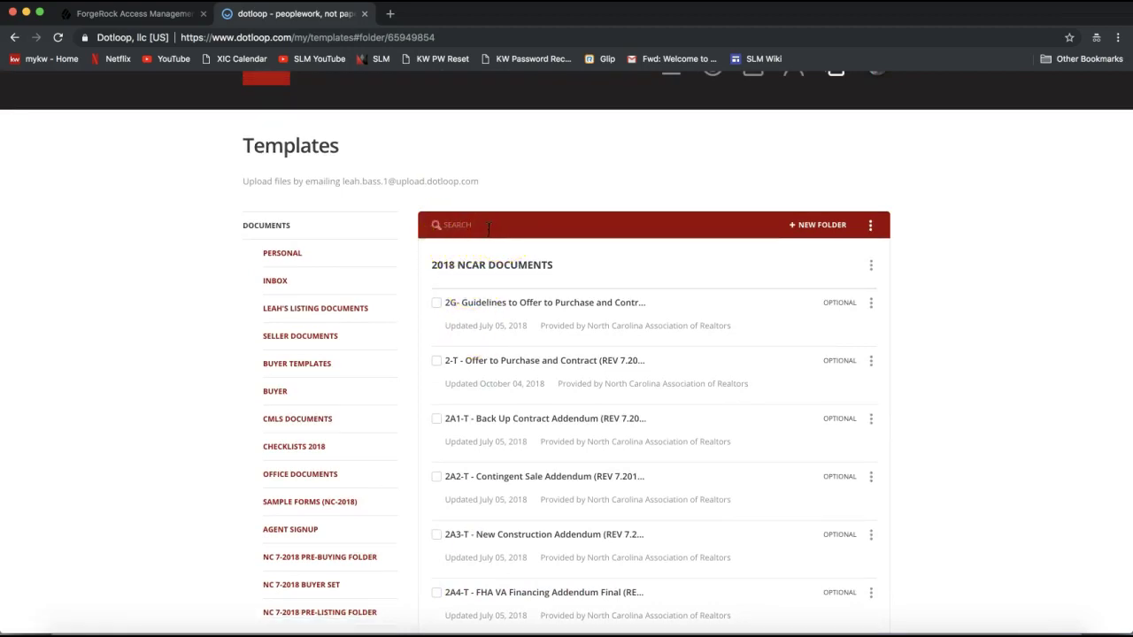
pyautogui.click(469, 223)
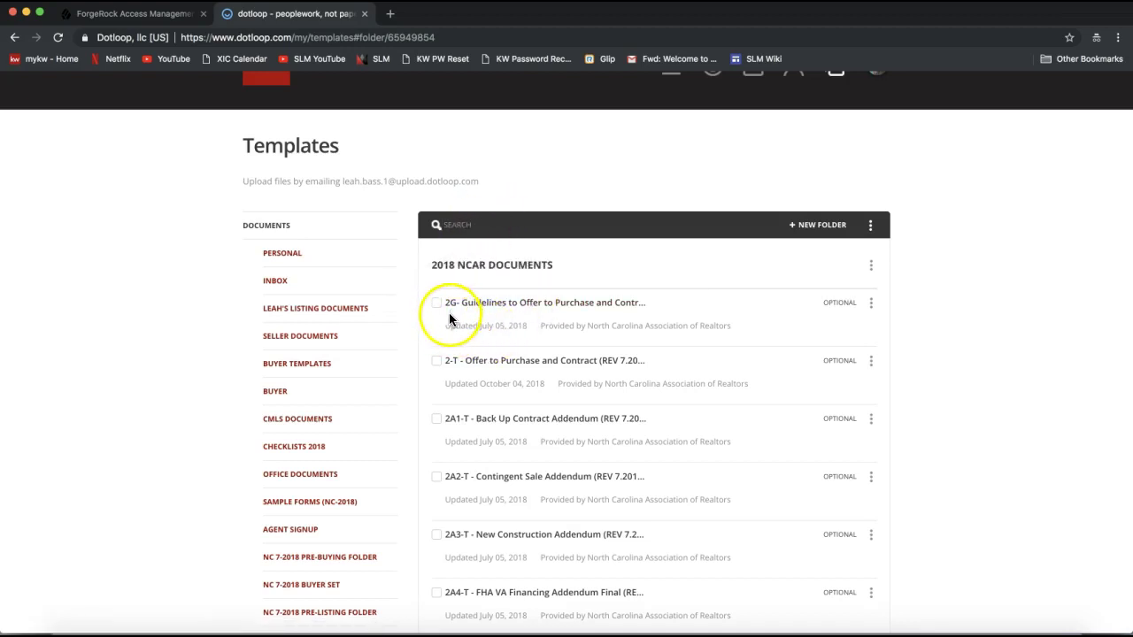
# - Search templates for 'listing' to surface the 101 Exclusive Right to Sell Listing Agreement
pyautogui.click(474, 224)
pyautogui.write('listing')
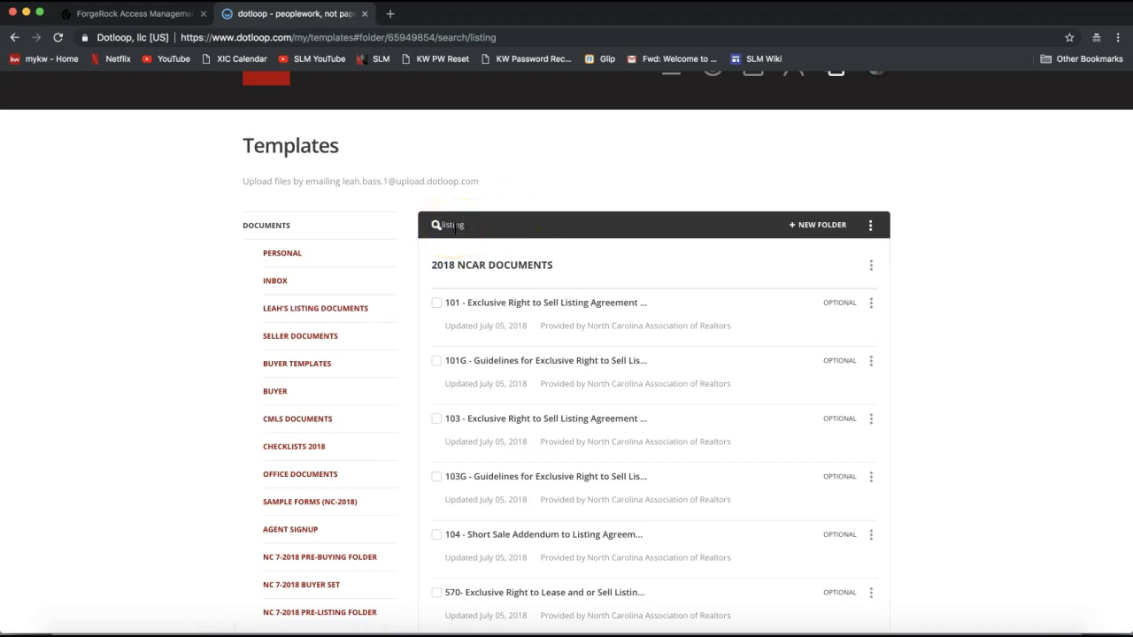
pyautogui.doubleClick(454, 226)
pyautogui.moveTo(454, 226); pyautogui.dragTo(576, 372)
pyautogui.moveTo(508, 379); pyautogui.dragTo(584, 309)
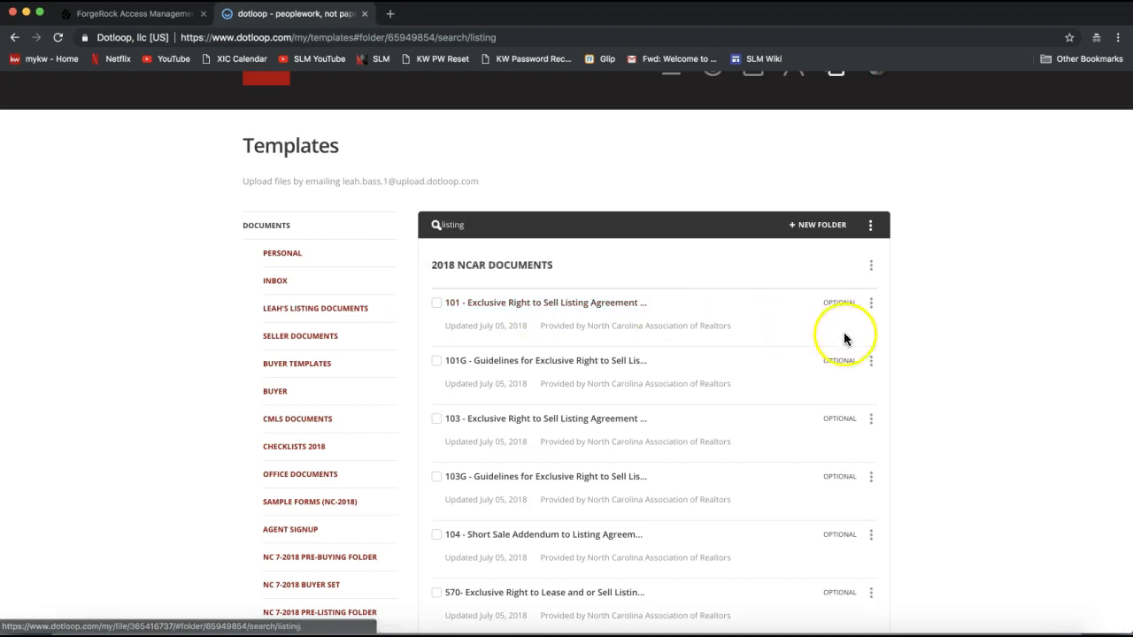
# - Download the 101 Exclusive Right to Sell Listing Agreement template as a PDF from its row menu
pyautogui.click(872, 310)
pyautogui.click(873, 310)
pyautogui.click(875, 309)
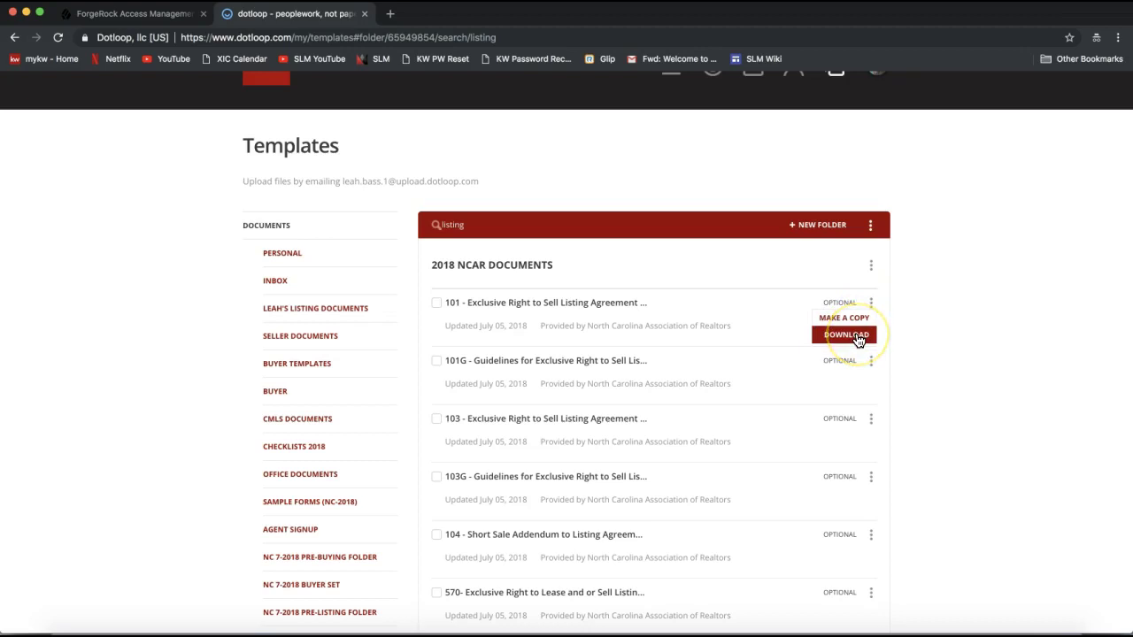
pyautogui.click(855, 335)
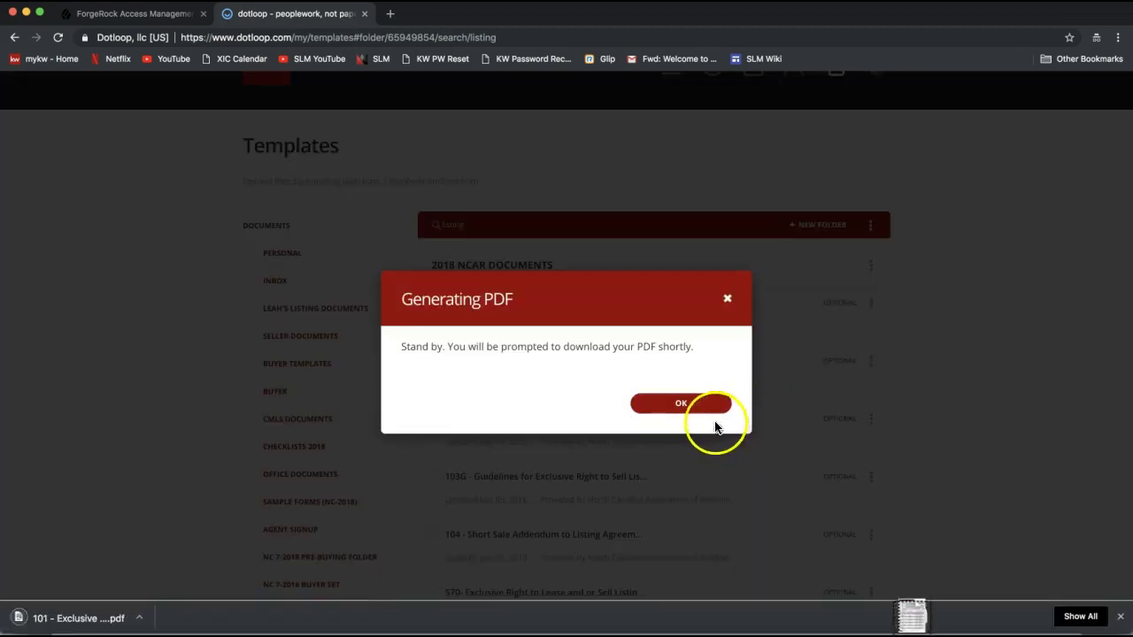
# - Dismiss the Generating PDF notice with OK
pyautogui.click(679, 407)
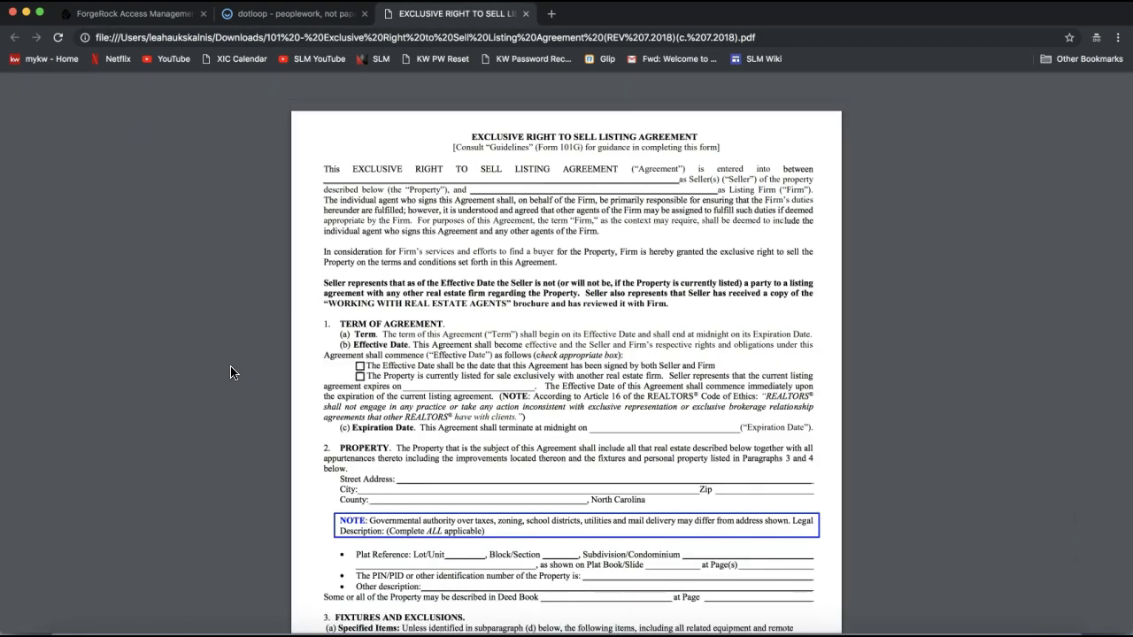
# - Open and close Chrome's File menu without printing the agreement PDF
pyautogui.click(92, 9)
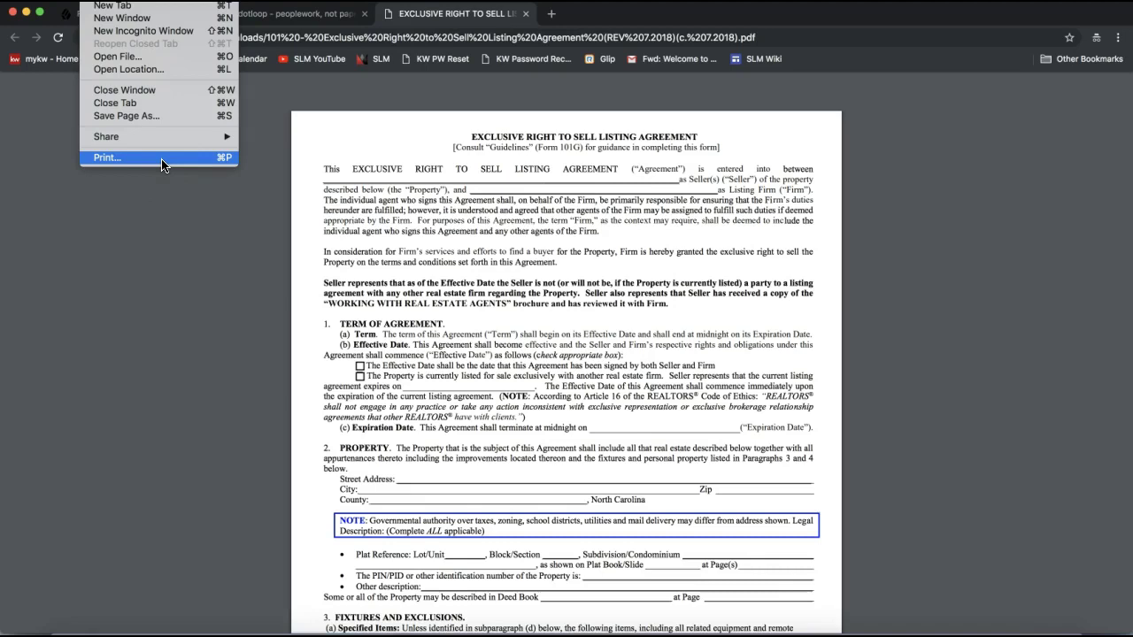
pyautogui.click(232, 212)
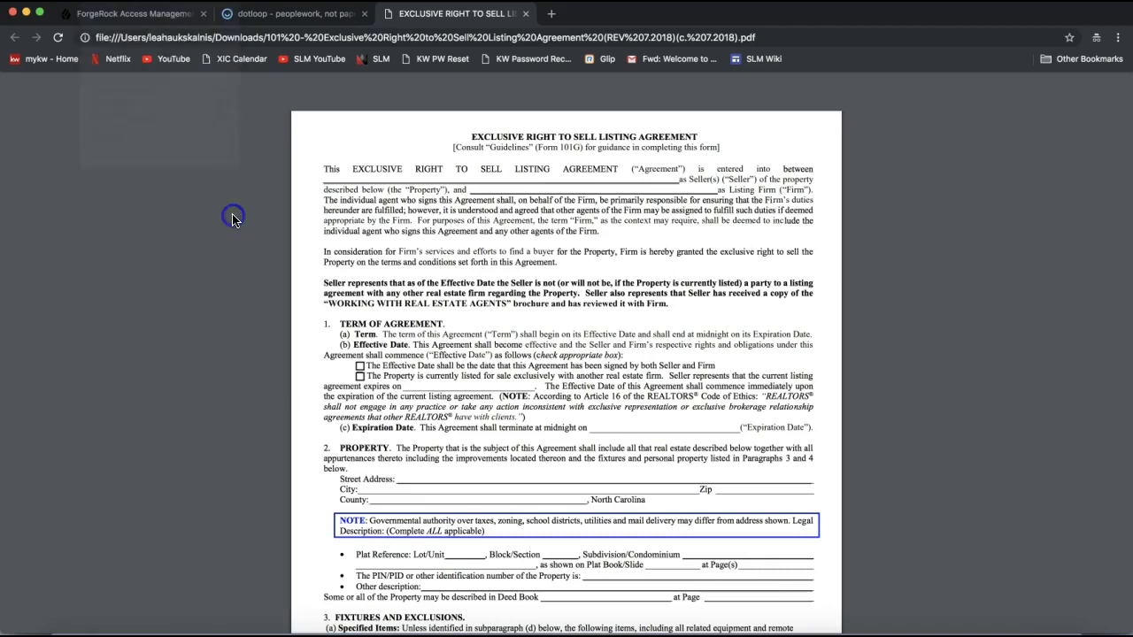
# - Return to the dotloop tab and look through the 'listing' search results, 101 to 602
pyautogui.click(276, 18)
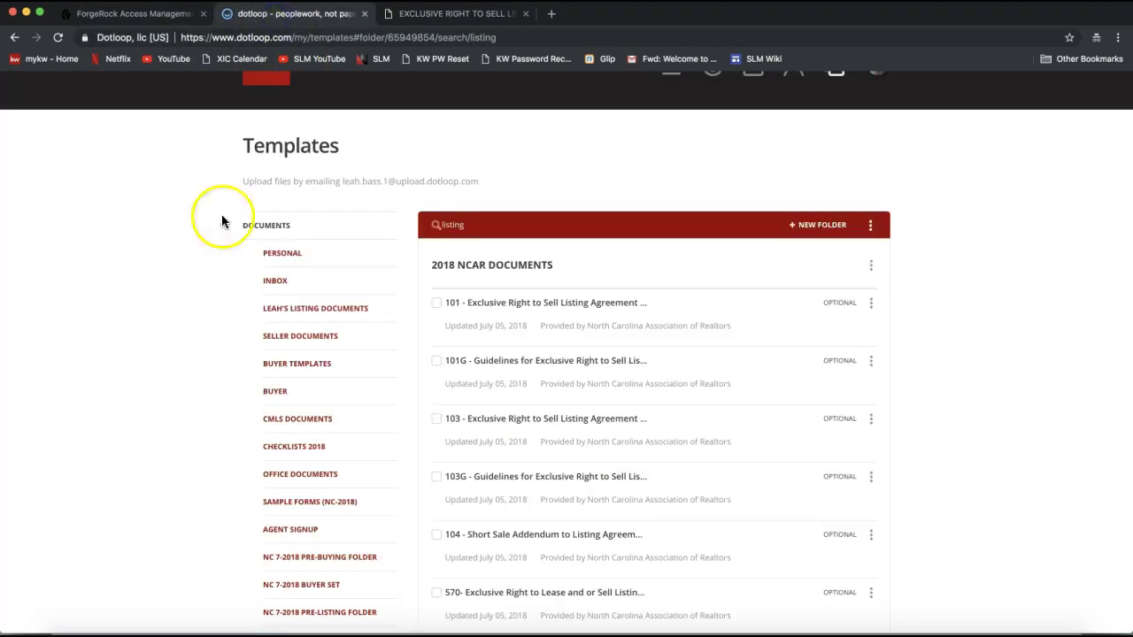
pyautogui.scroll(1, 193, 333)
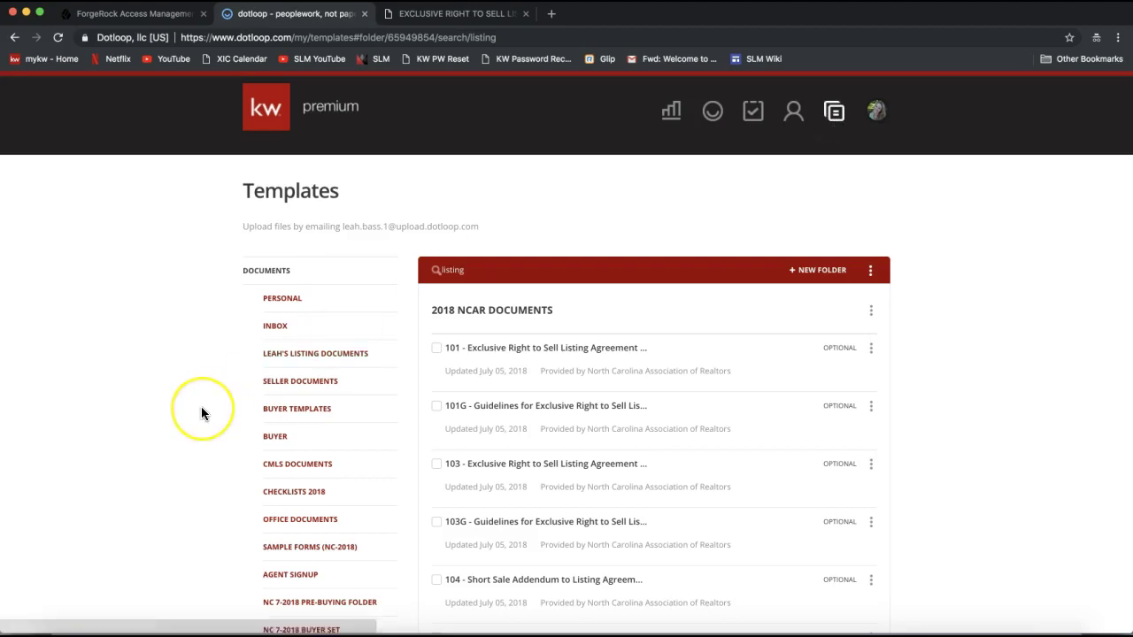
pyautogui.scroll(-3, 202, 413)
pyautogui.scroll(-3, 201, 406)
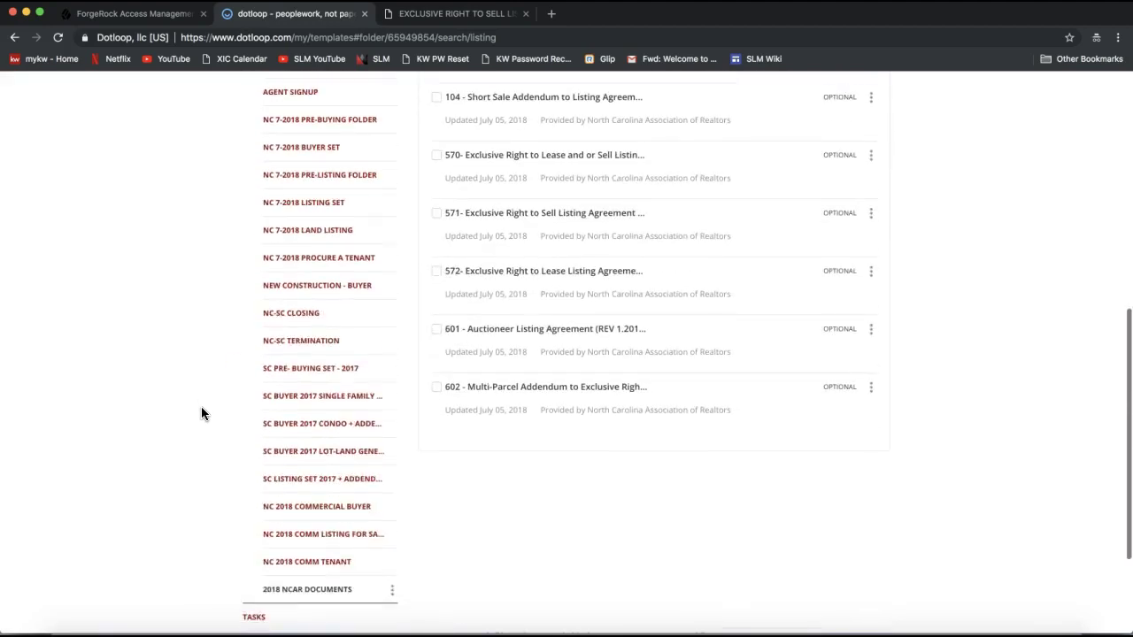
pyautogui.moveTo(298, 450); pyautogui.dragTo(312, 568)
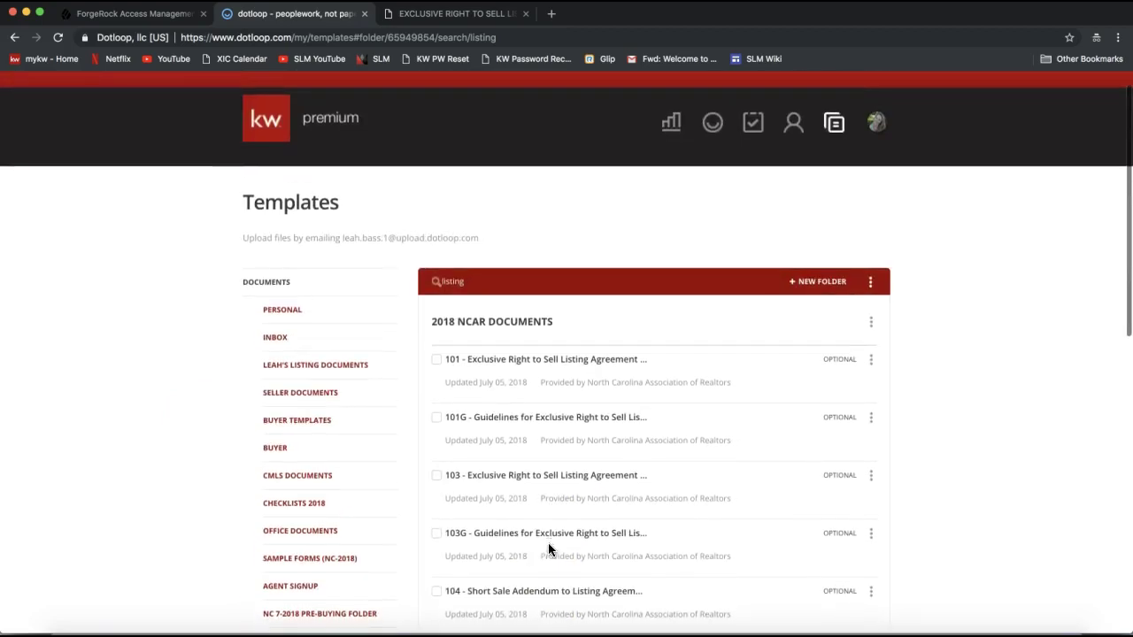
# - Select and deselect the 'listing' term in the Templates search box
pyautogui.click(450, 281)
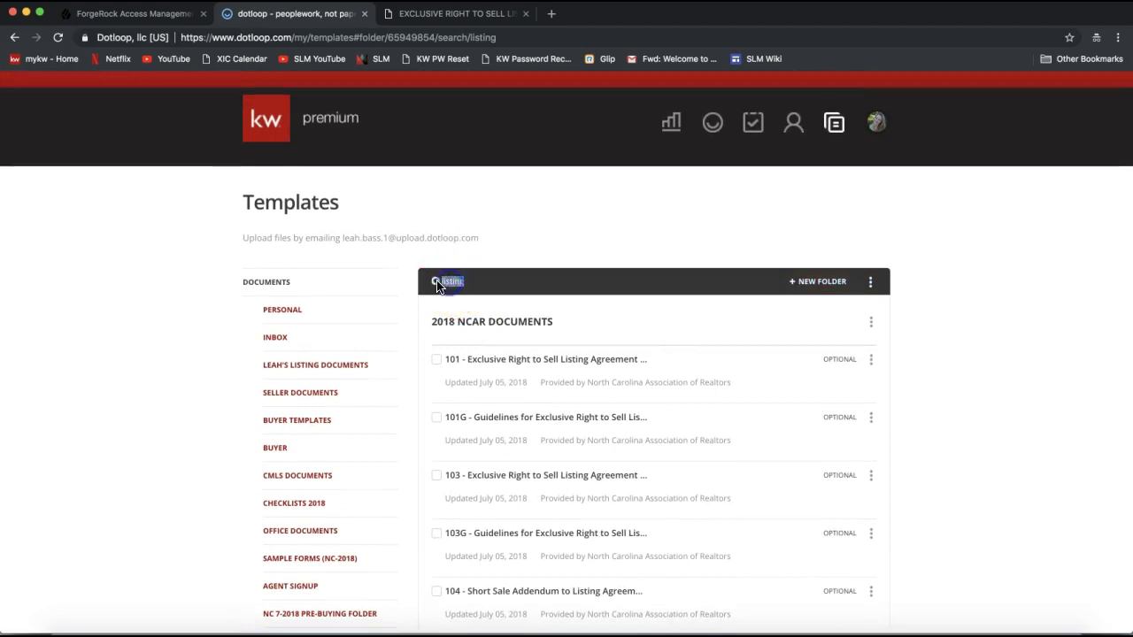
pyautogui.moveTo(443, 282); pyautogui.dragTo(496, 284)
pyautogui.click(486, 282)
pyautogui.click(463, 281)
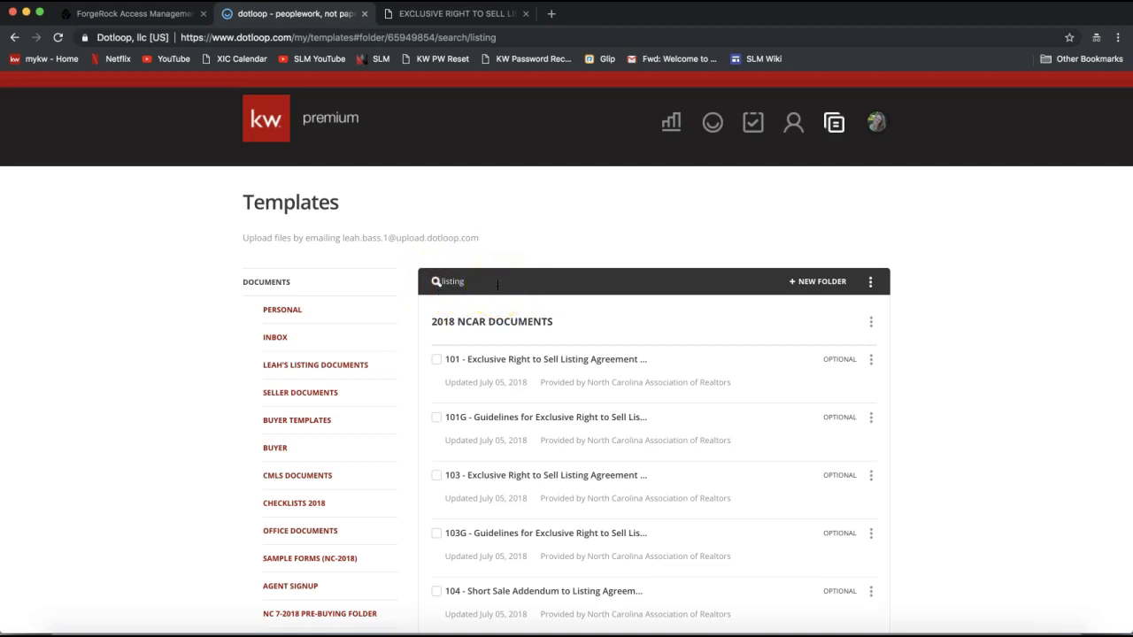
# - Download the blank 101 listing agreement again, then go to the Loops page
pyautogui.click(873, 368)
pyautogui.click(872, 365)
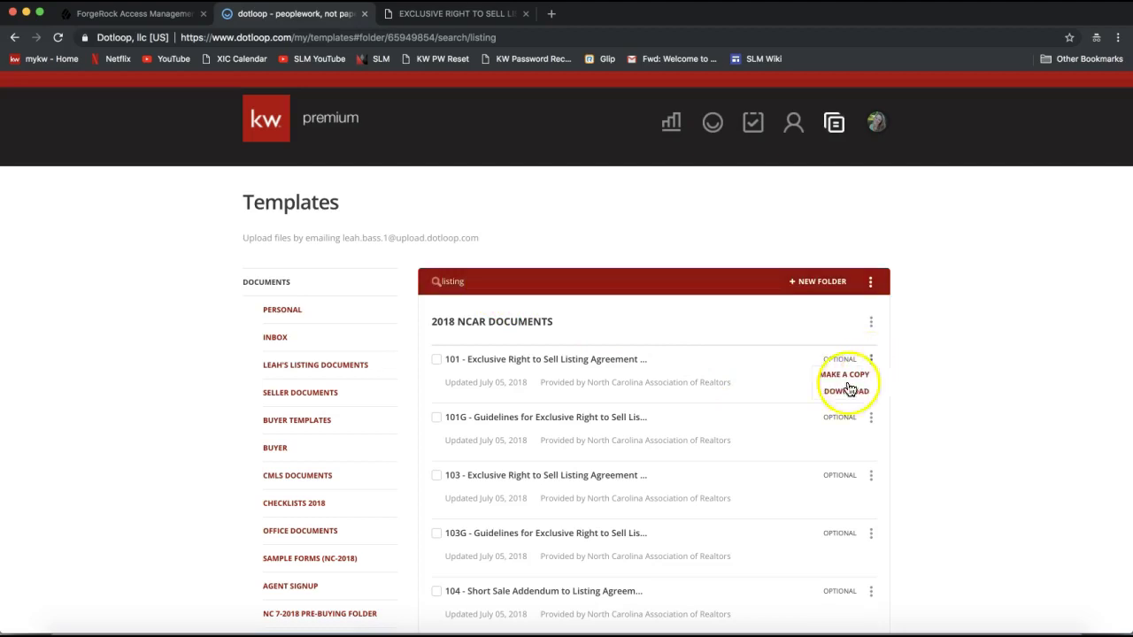
pyautogui.click(846, 394)
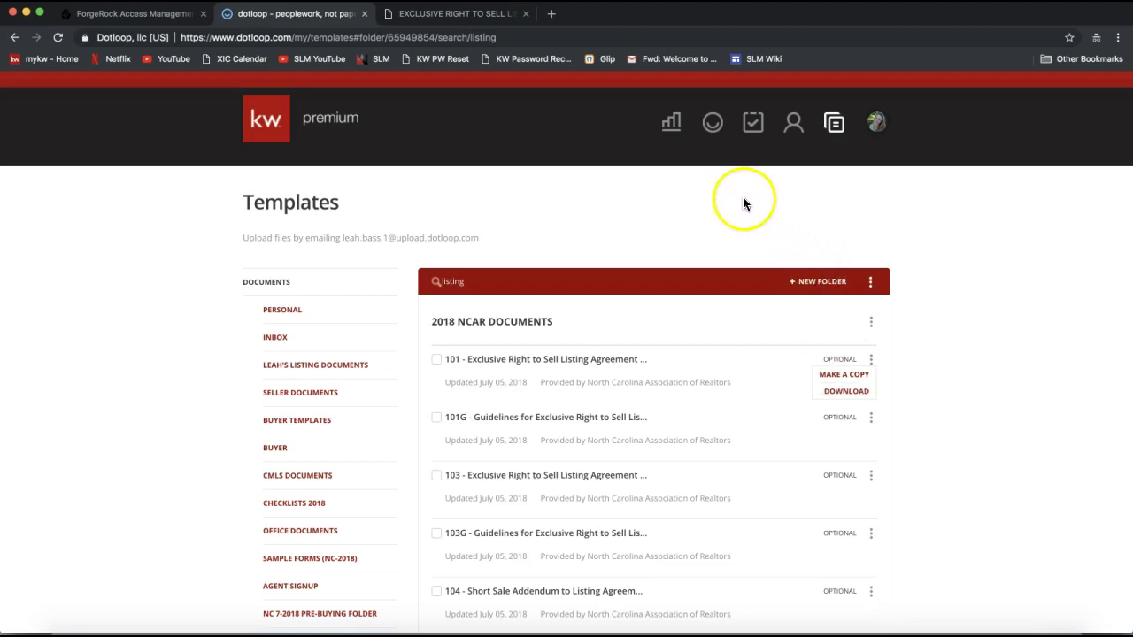
pyautogui.click(714, 131)
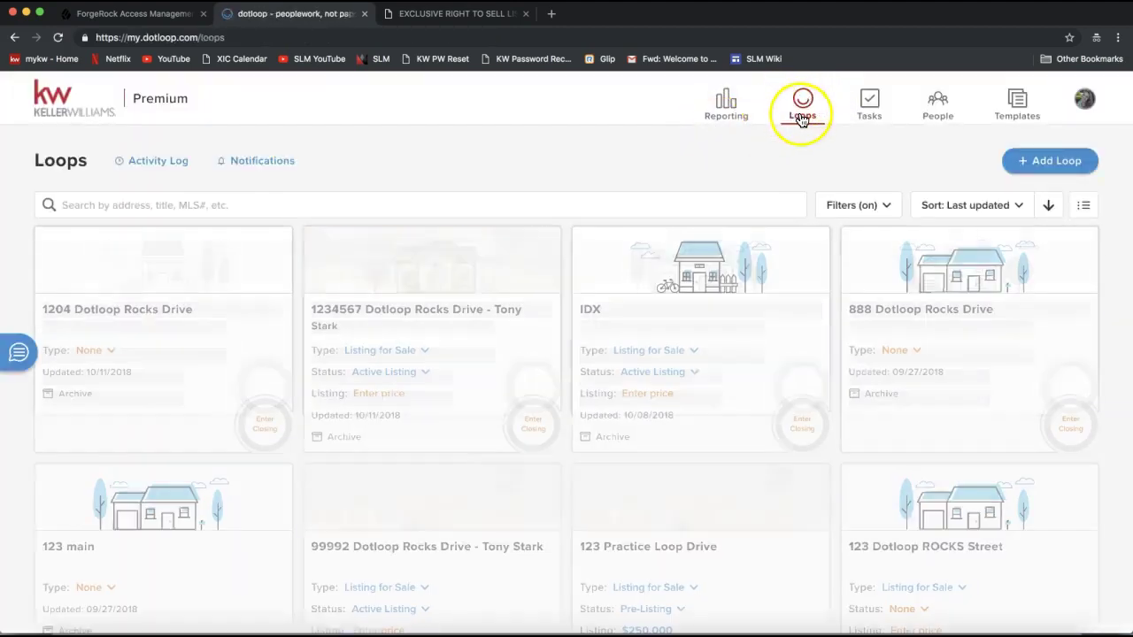
# - Open the 1204 Dotloop Rocks Drive loop from the Loops page
pyautogui.click(802, 117)
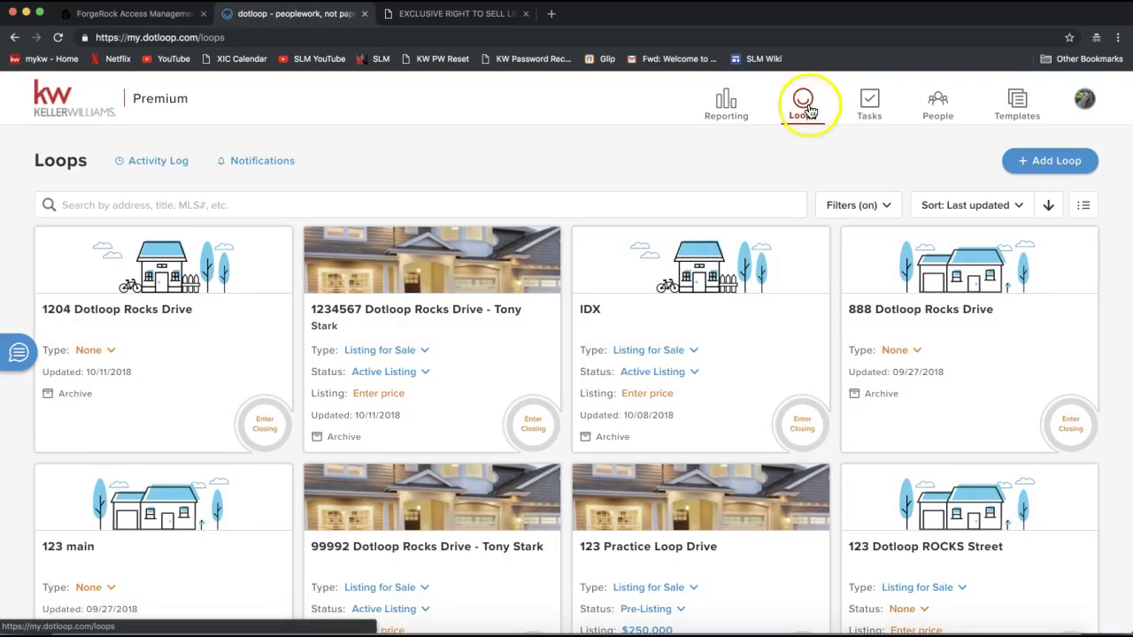
pyautogui.click(149, 297)
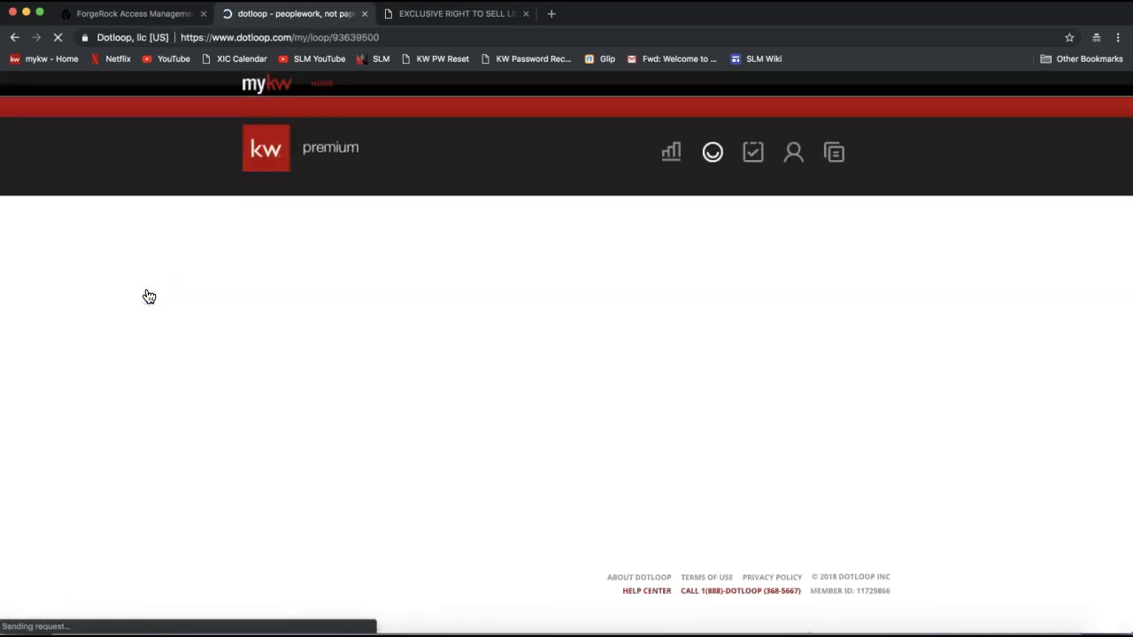
pyautogui.scroll(-3, 149, 297)
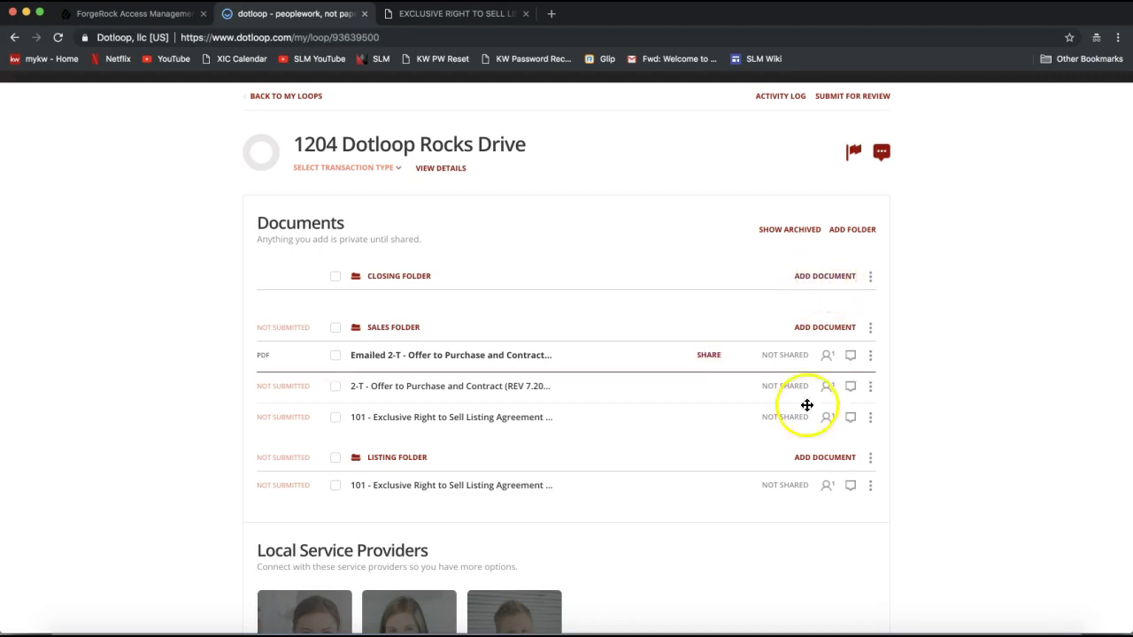
# - Add a document from the computer to the Listing Folder and open the file browser
pyautogui.scroll(-2, 840, 462)
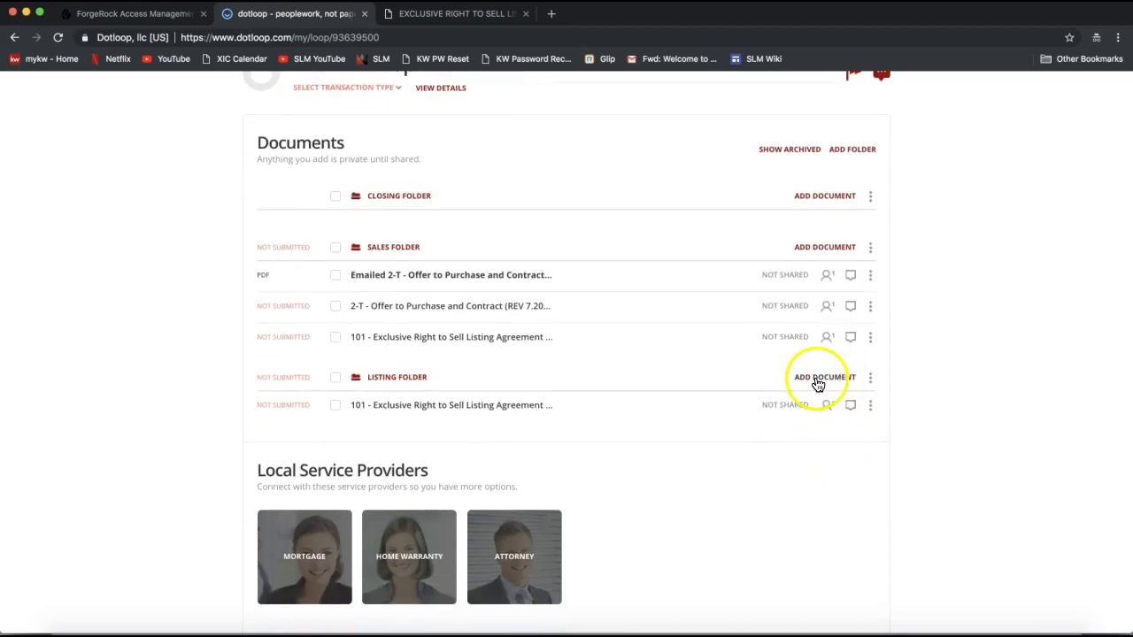
pyautogui.click(812, 380)
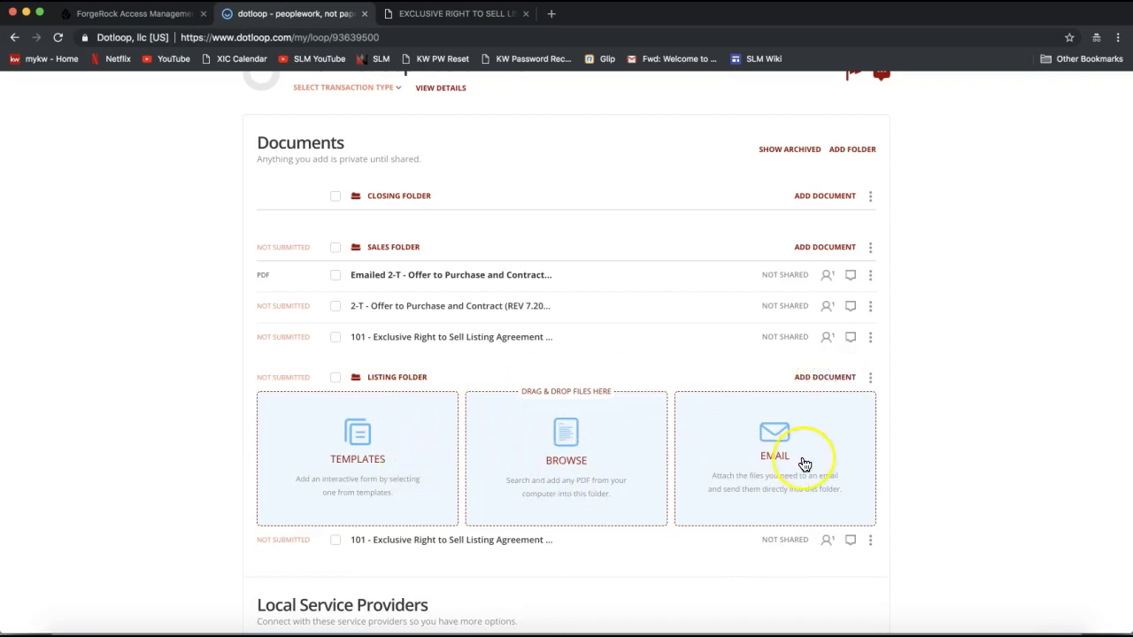
pyautogui.scroll(-2, 804, 464)
pyautogui.scroll(-2, 804, 464)
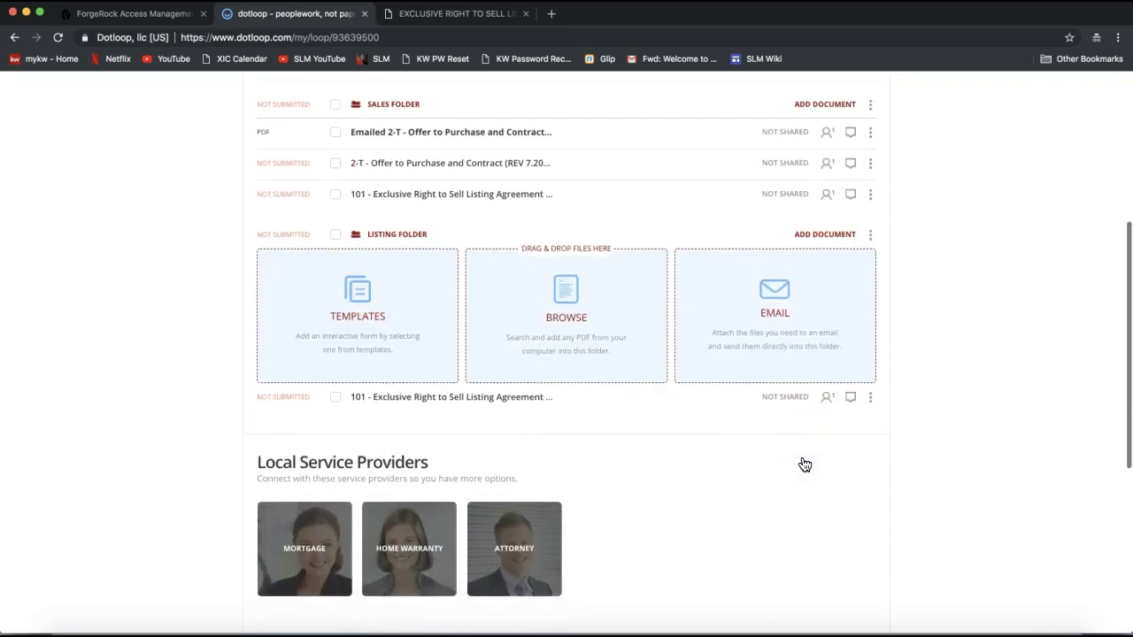
pyautogui.click(589, 343)
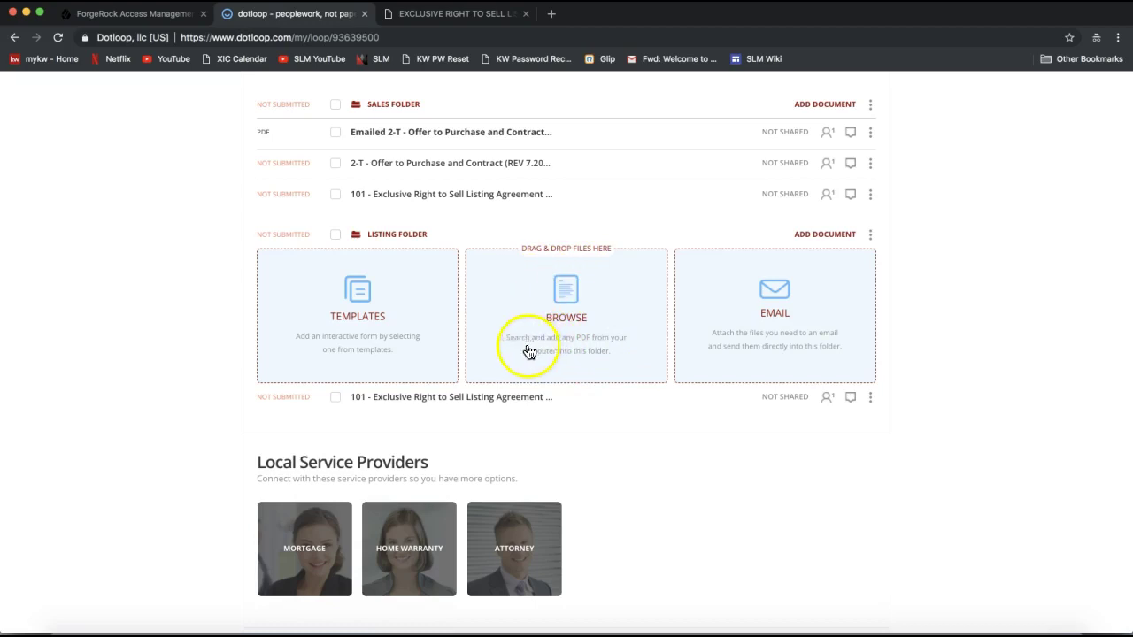
pyautogui.click(572, 321)
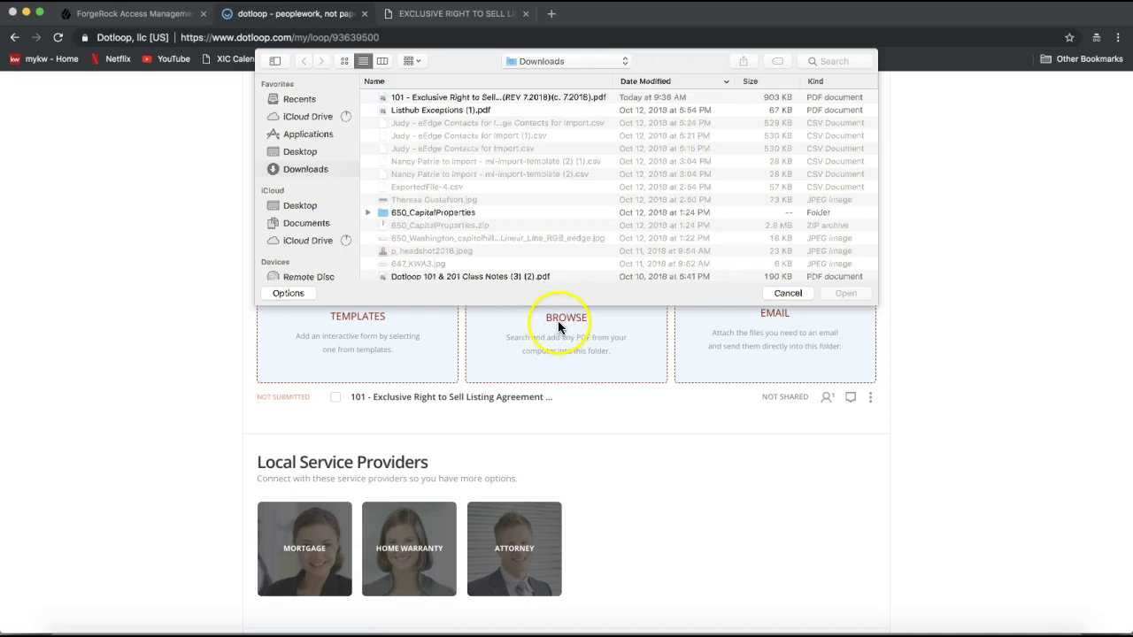
# - Upload the 2-T Offer to Purchase and Contract PDF from the Desktop
pyautogui.click(301, 152)
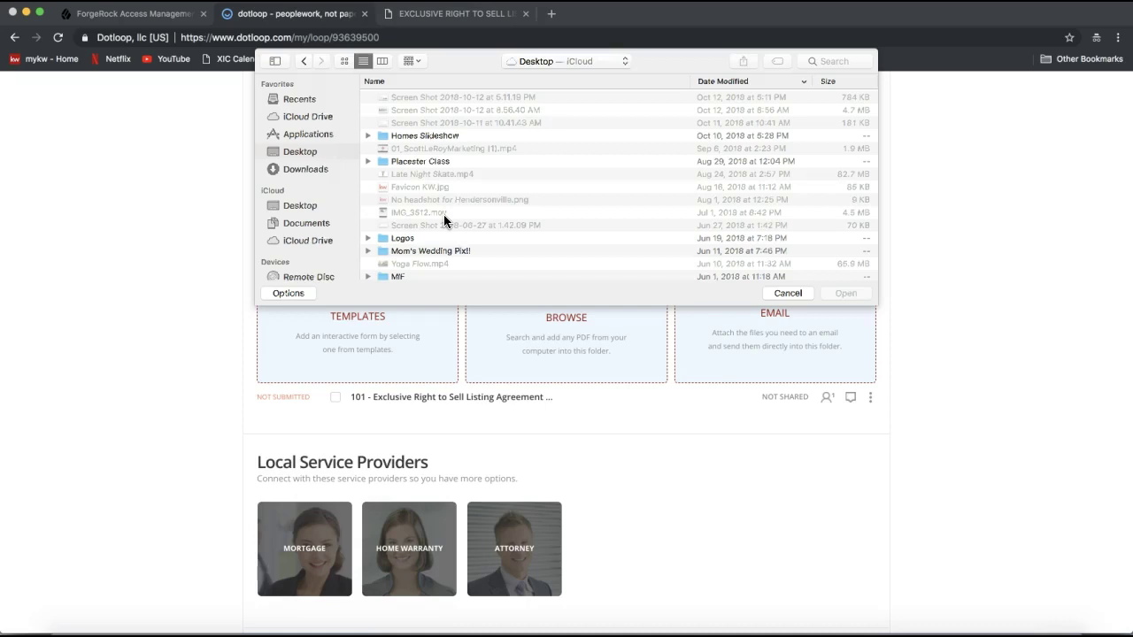
pyautogui.scroll(-10, 457, 184)
pyautogui.scroll(-3, 458, 184)
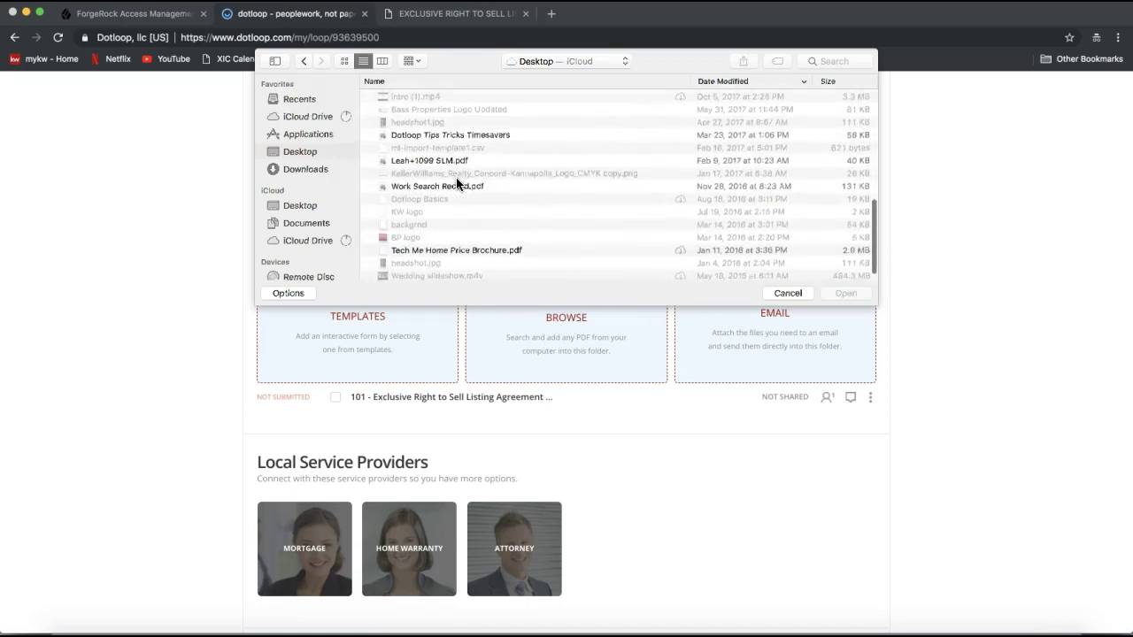
pyautogui.scroll(5, 455, 177)
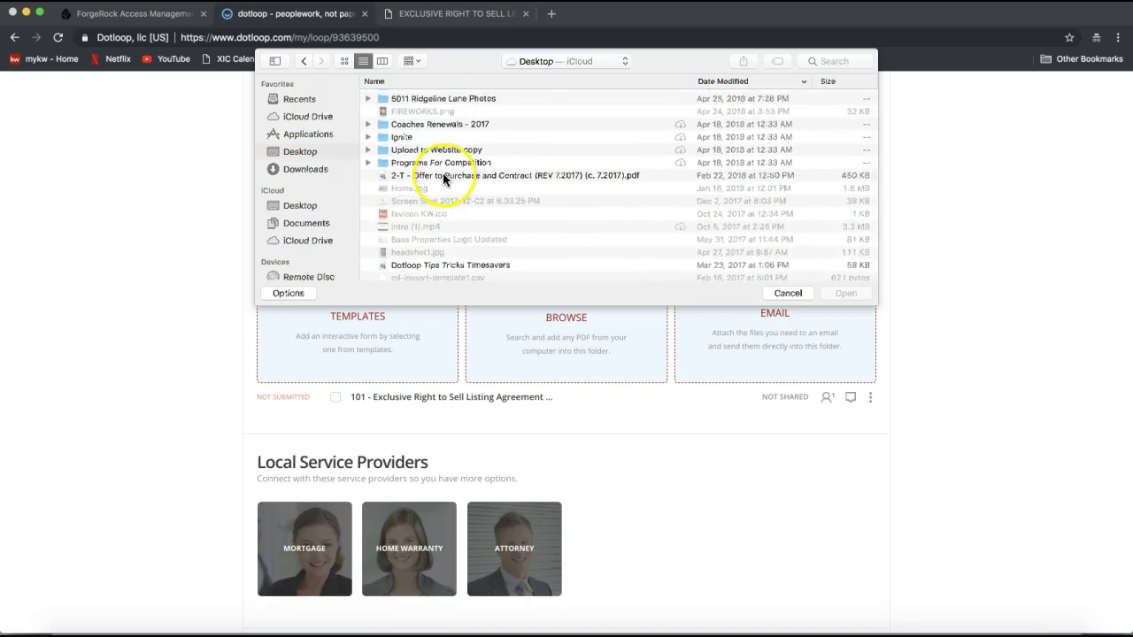
pyautogui.doubleClick(445, 175)
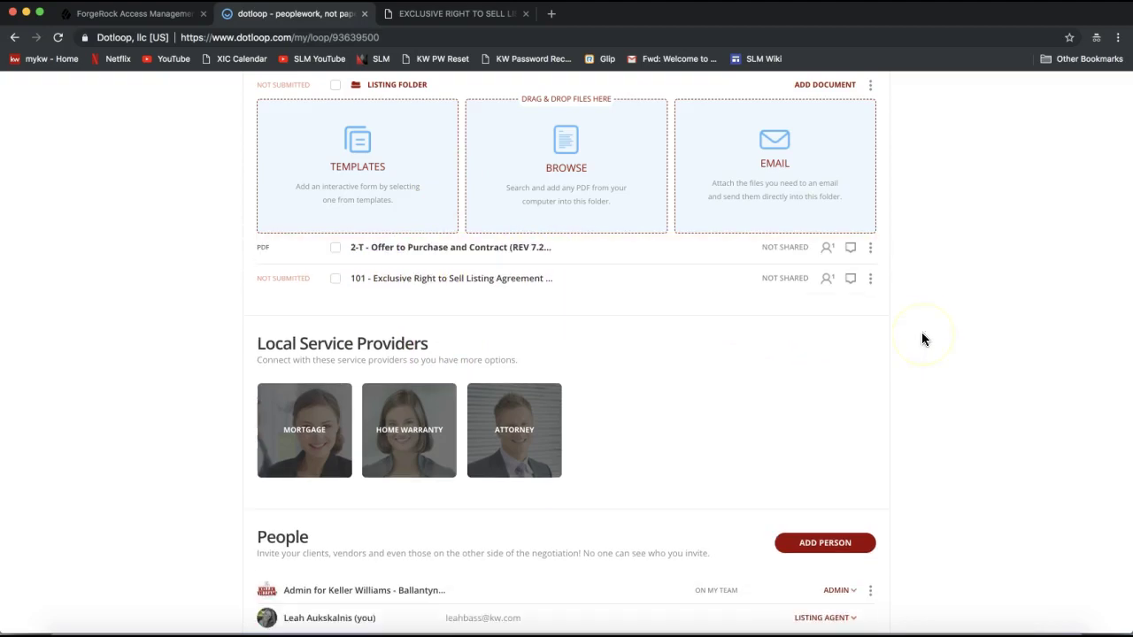
# - Confirm the 2-T Offer to Purchase and Contract PDF appears above the 101 agreement in the Listing Folder
pyautogui.scroll(3, 962, 266)
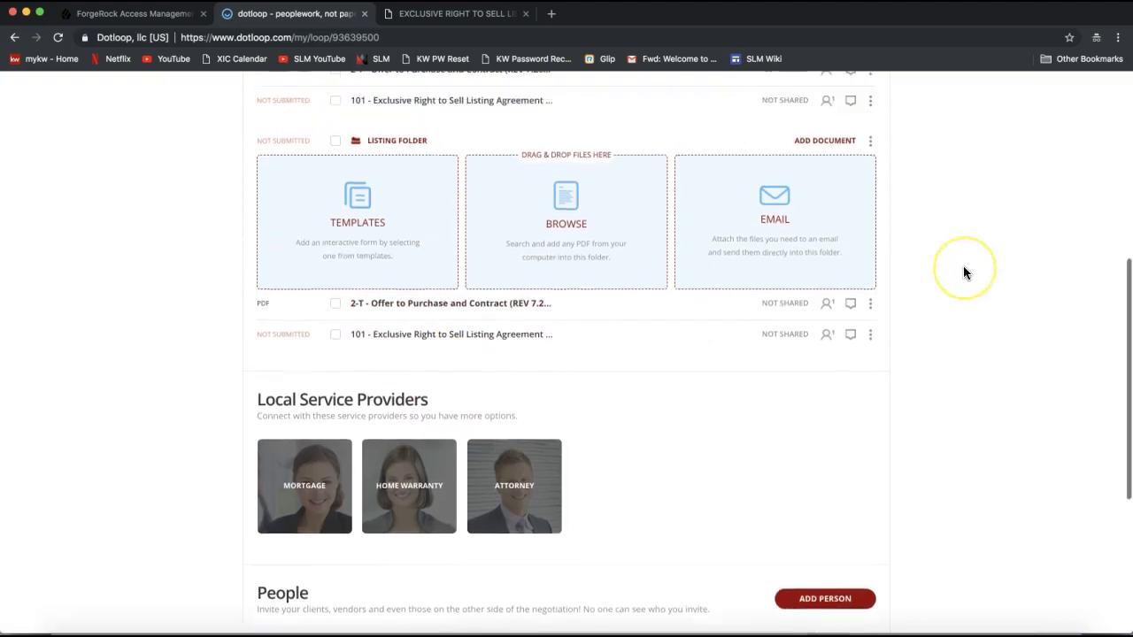